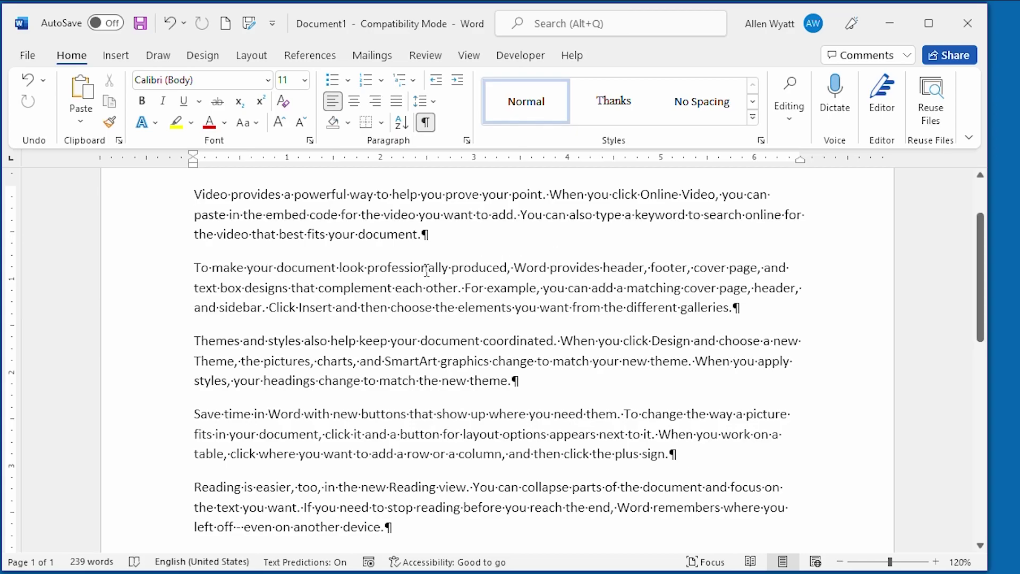
Select 'professionally' in paragraph two and start a Shift+F2 copy without the clipboard.
double_click(427, 268)
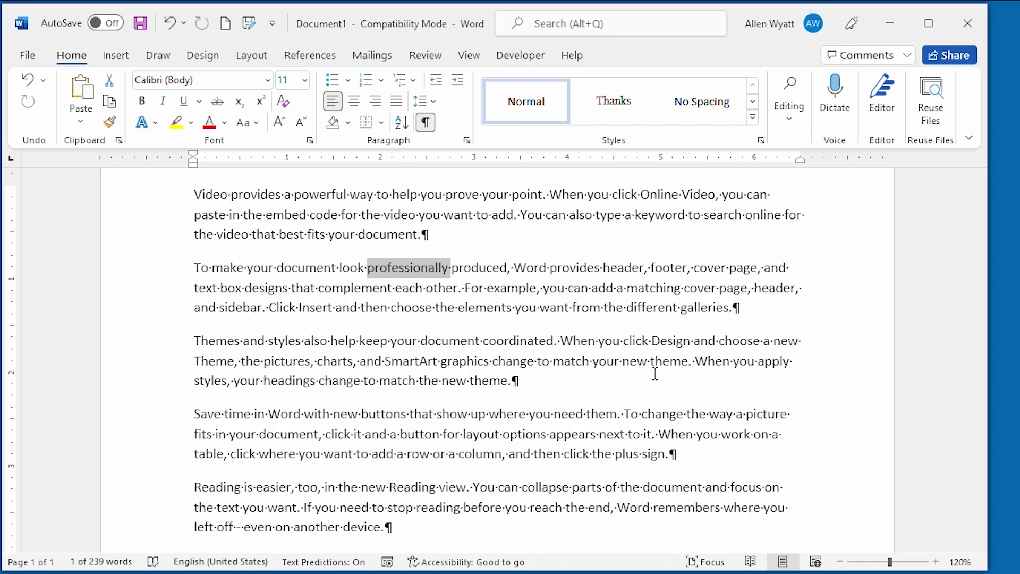
key("shift+F2")
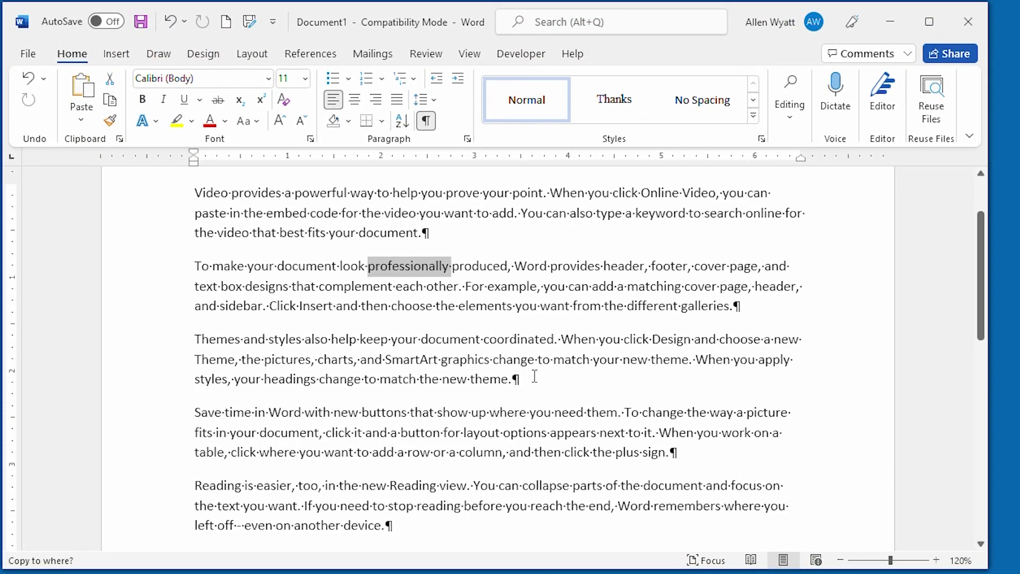
Drop the copied 'professionally' before 'change' in paragraph four.
left_click(644, 411)
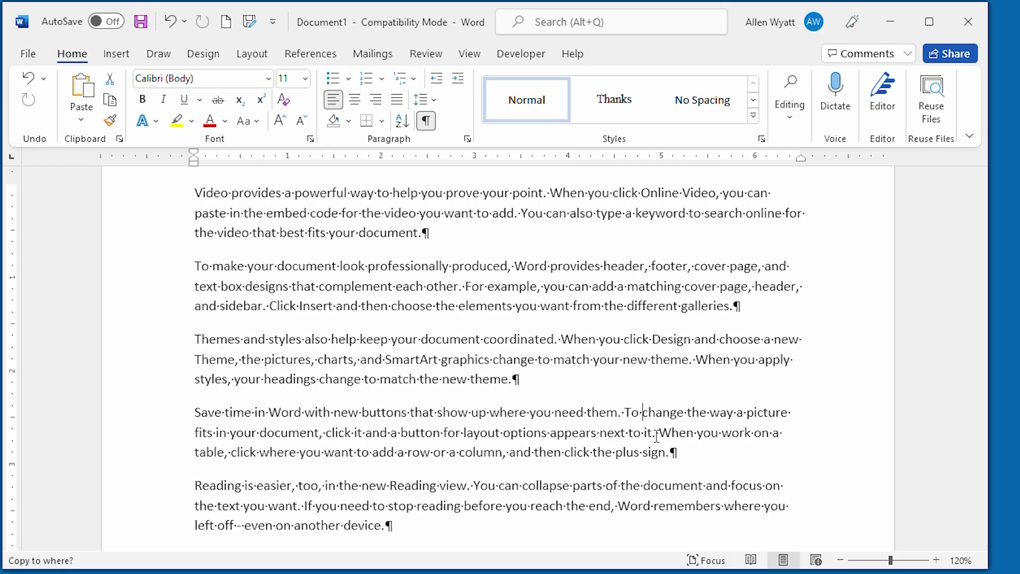
key("Return")
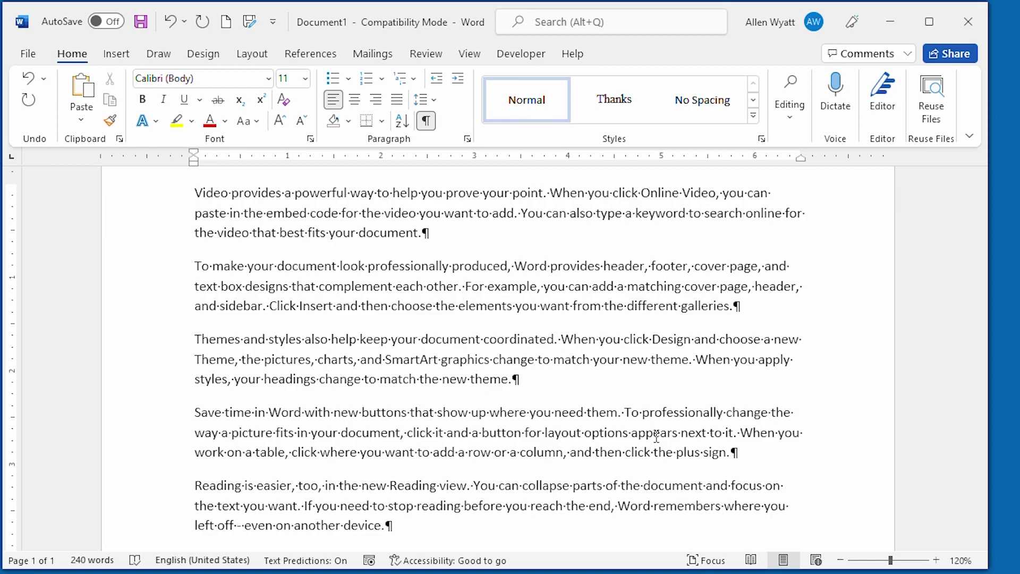
Select 'help' in paragraph three, start an F2 move, and mark the spot after 'Word'.
double_click(342, 340)
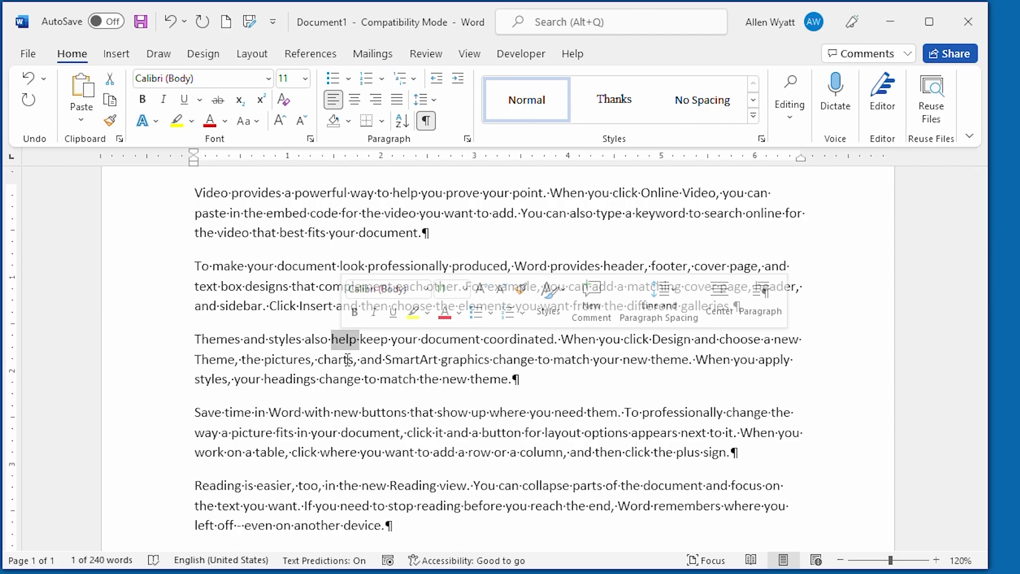
key("F2")
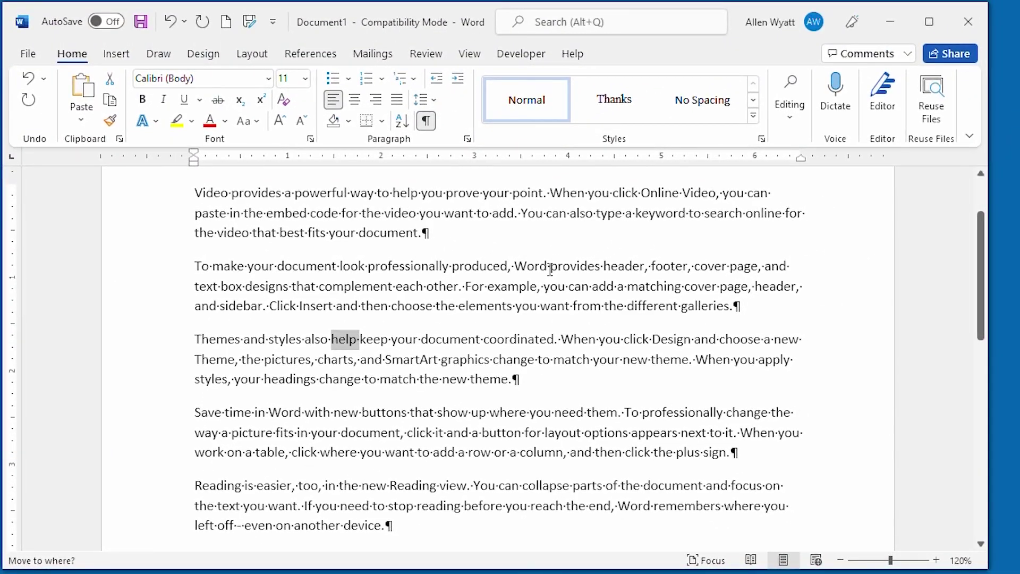
left_click(550, 270)
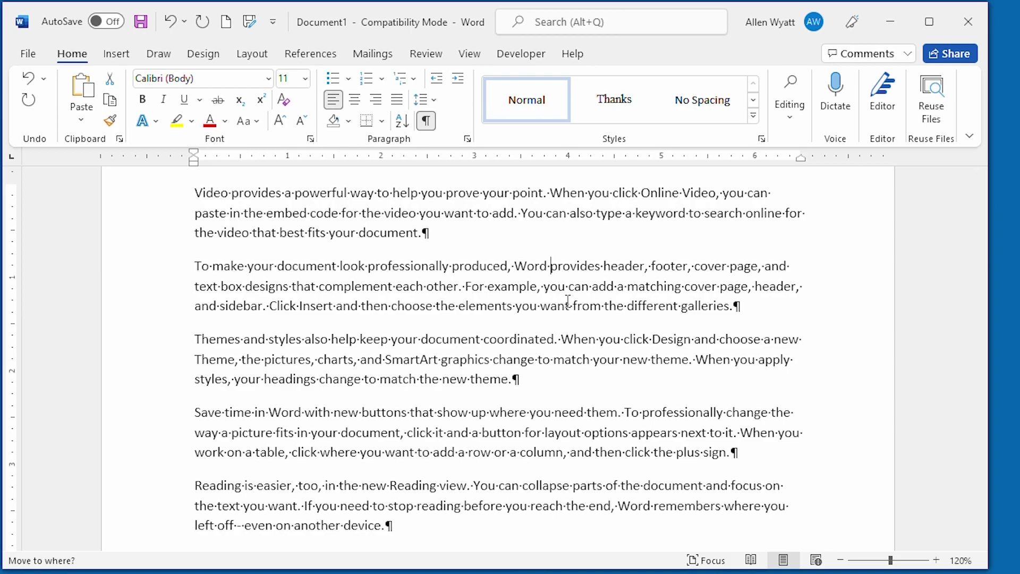
Enter 'help' after 'Word' so paragraph two reads 'Word help provides header, footer…'.
type("help")
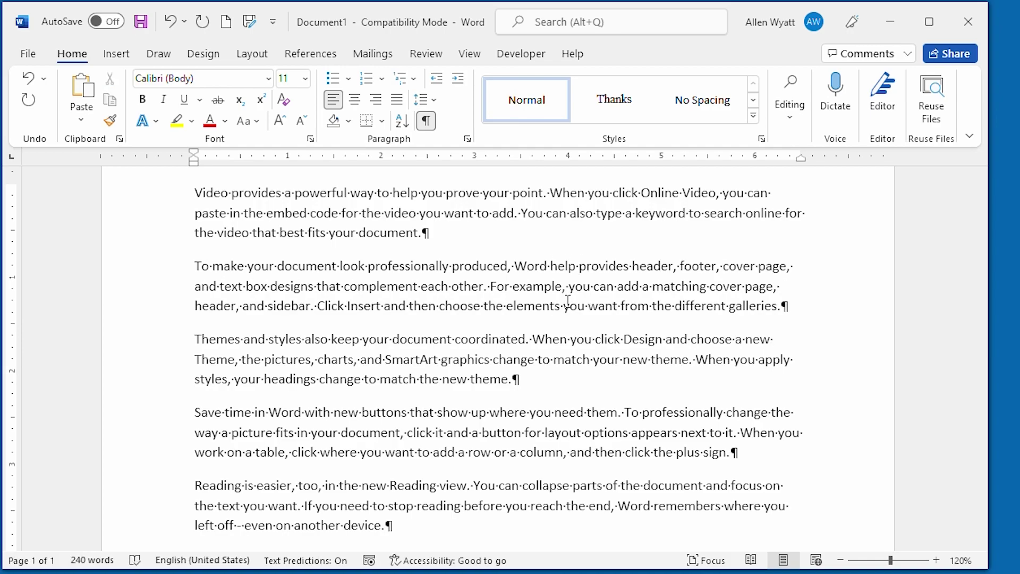